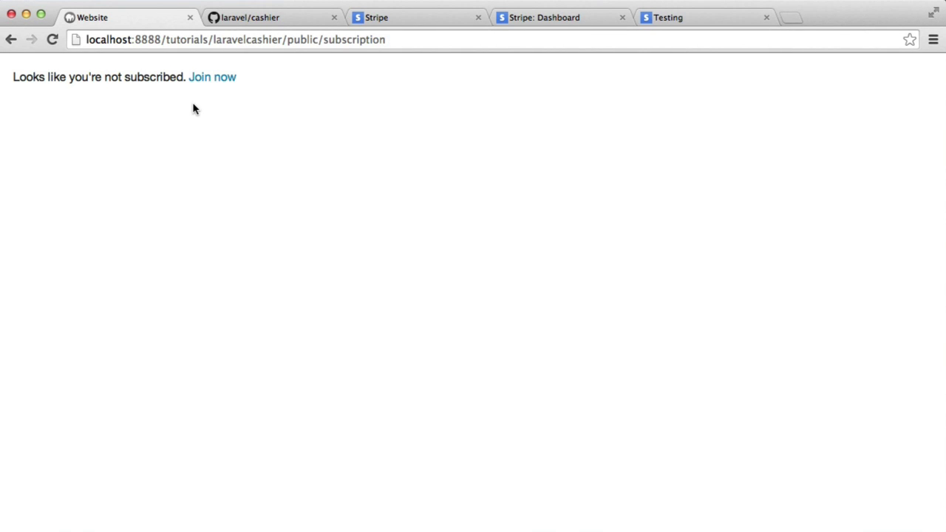
# Switch to the laravel/cashier GitHub repository tab
pyautogui.click(238, 25)
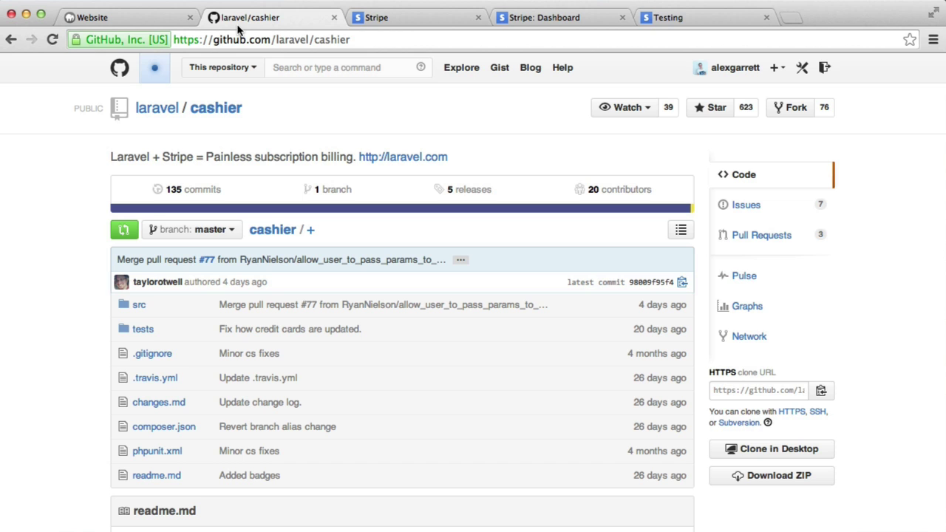
# Switch to the Stripe homepage tab showing the Checkout payment form
pyautogui.click(420, 24)
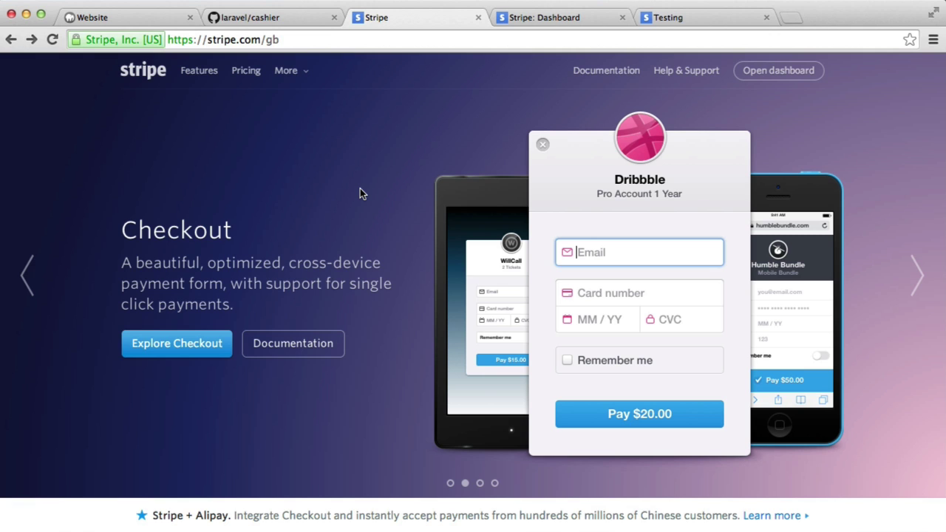
# Return to the localhost:8888 subscription page with its not-subscribed message
pyautogui.click(131, 18)
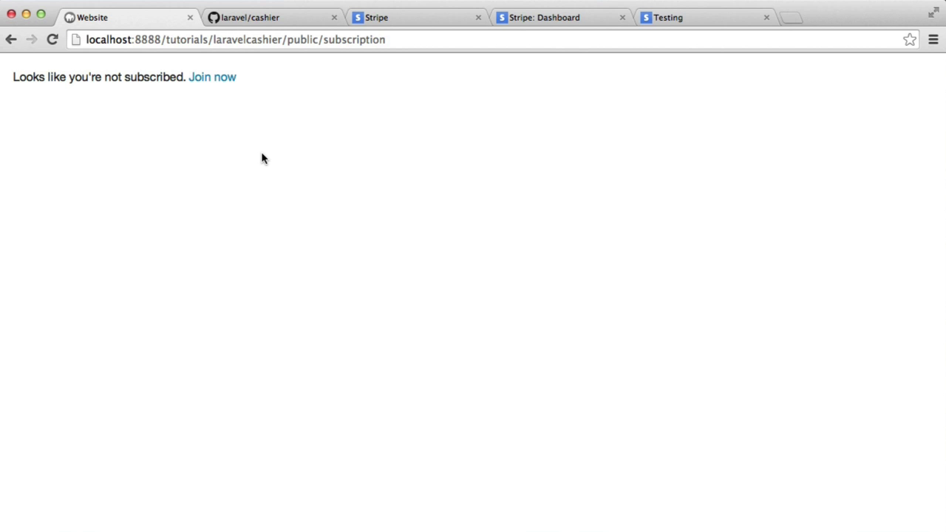
pyautogui.moveTo(13, 79); pyautogui.dragTo(247, 93)
pyautogui.click(324, 109)
pyautogui.press('super+Tab')
pyautogui.hscroll(-5, 363, 378)
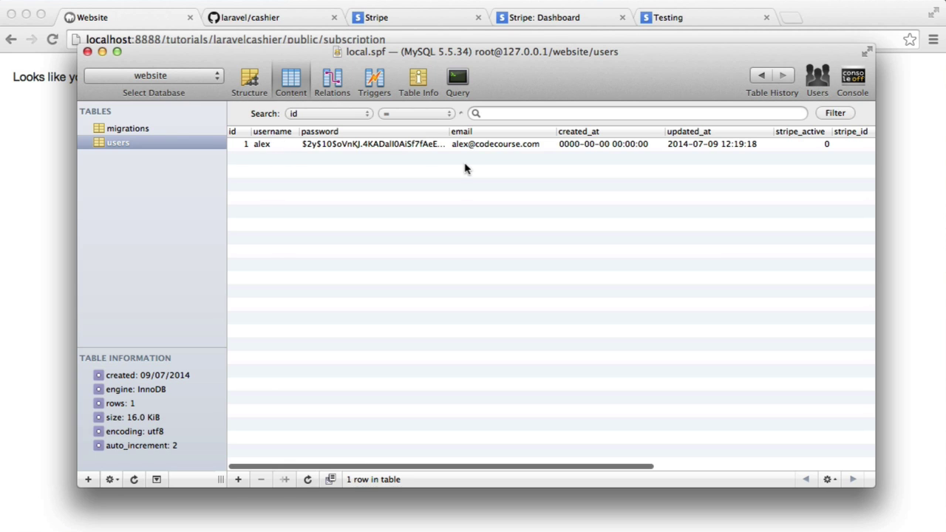
pyautogui.click(52, 204)
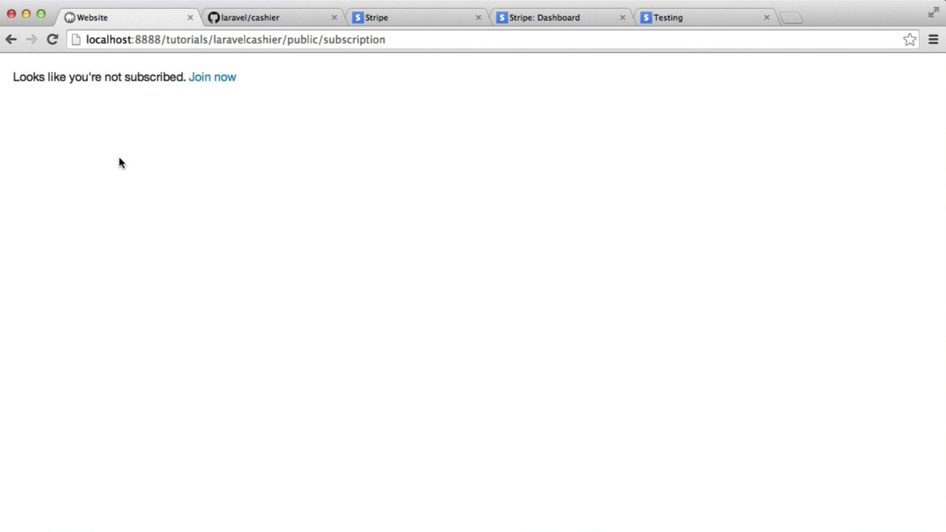
# Open the Join now form and review the plan list, leaving Small ($5/month) selected
pyautogui.moveTo(14, 80); pyautogui.dragTo(179, 79)
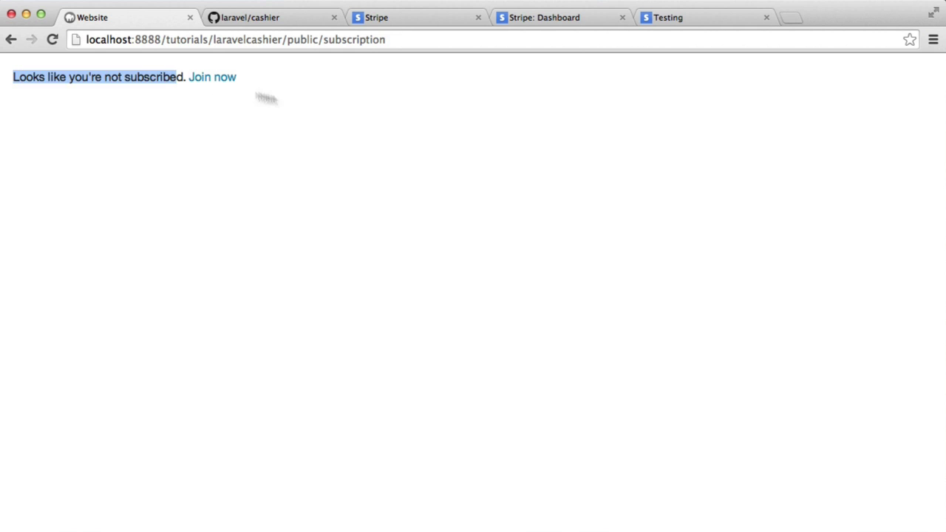
pyautogui.click(209, 85)
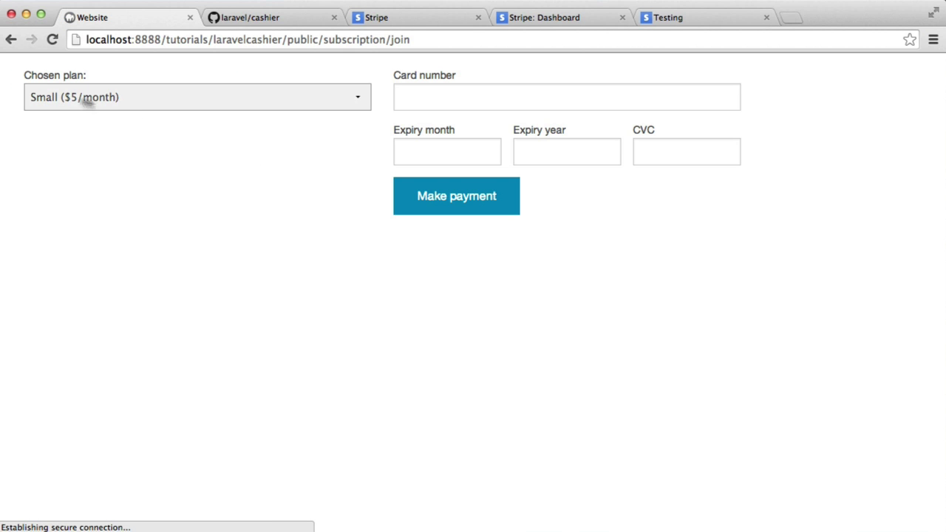
pyautogui.click(89, 97)
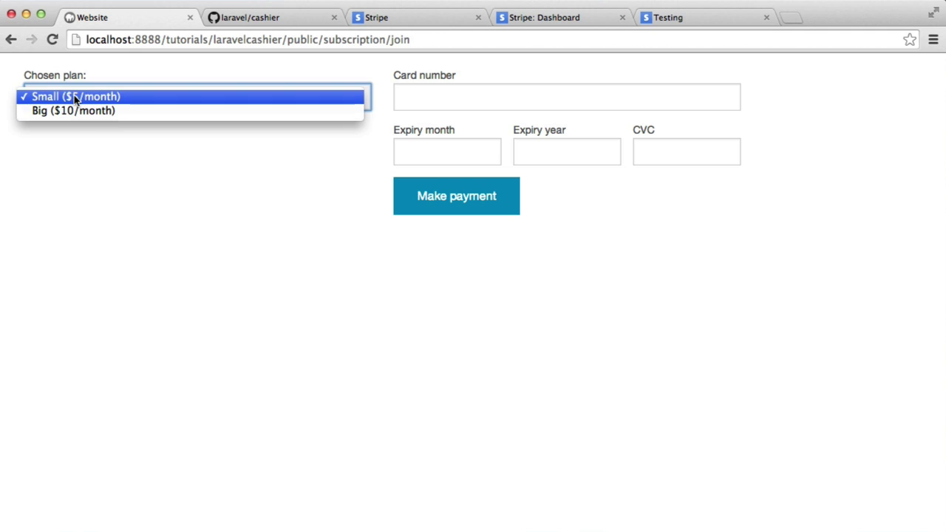
pyautogui.click(163, 170)
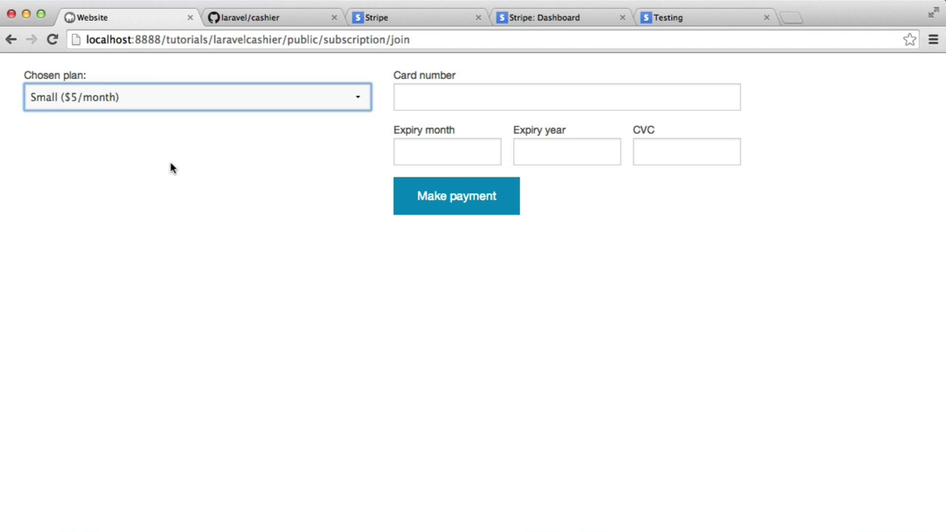
pyautogui.click(172, 163)
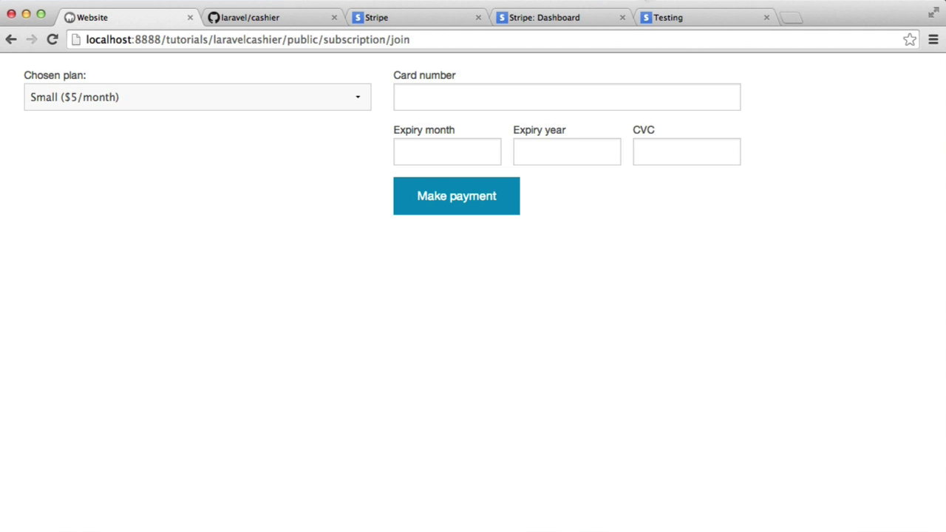
pyautogui.click(581, 15)
pyautogui.scroll(2, 257, 245)
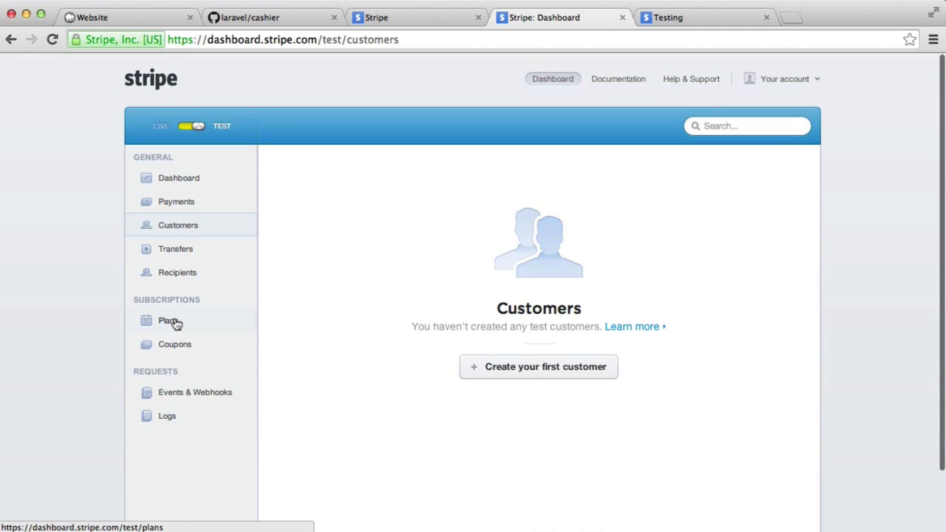
pyautogui.click(148, 321)
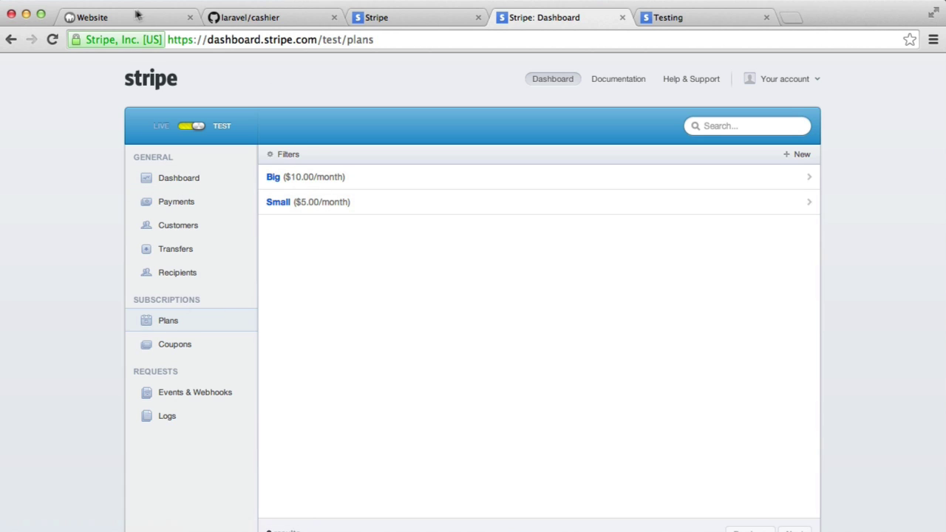
pyautogui.click(74, 16)
# Choose the Big ($10/month) plan and place the cursor in the Card number field
pyautogui.click(146, 107)
pyautogui.click(111, 114)
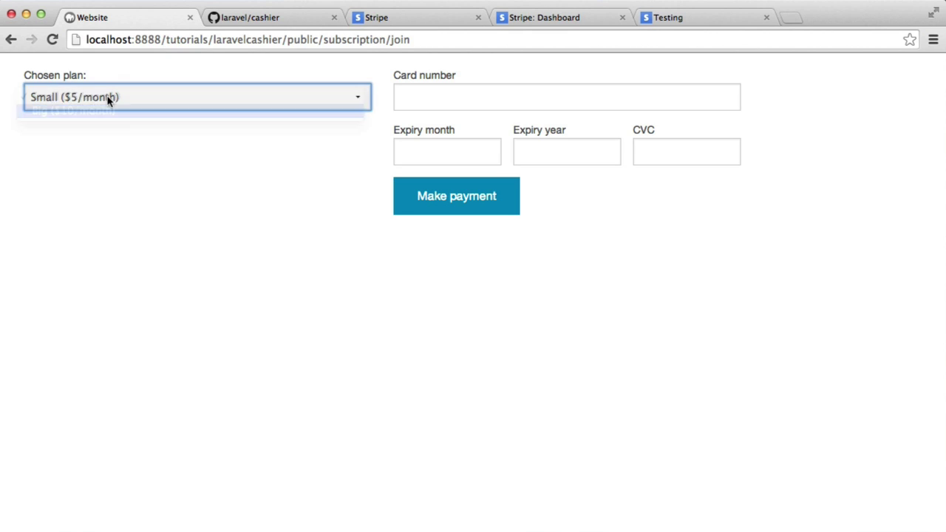
pyautogui.click(110, 97)
pyautogui.click(99, 95)
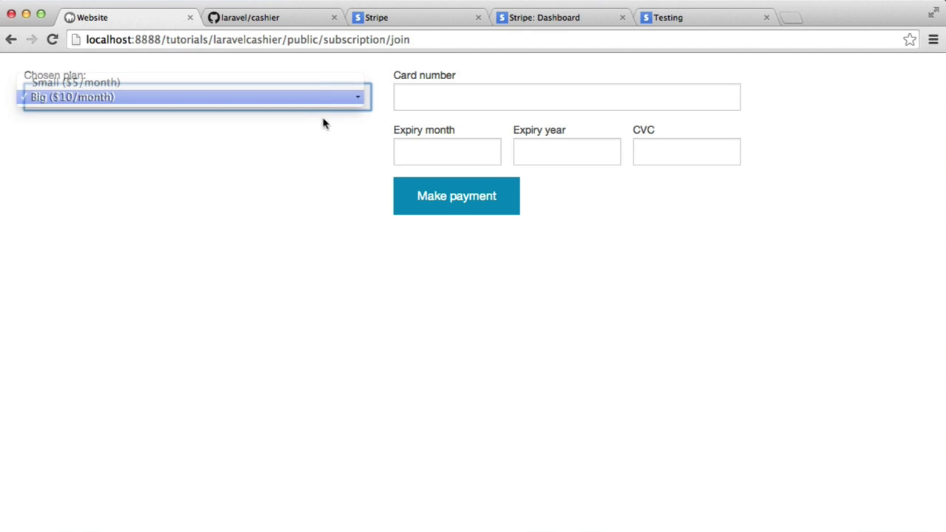
pyautogui.click(448, 101)
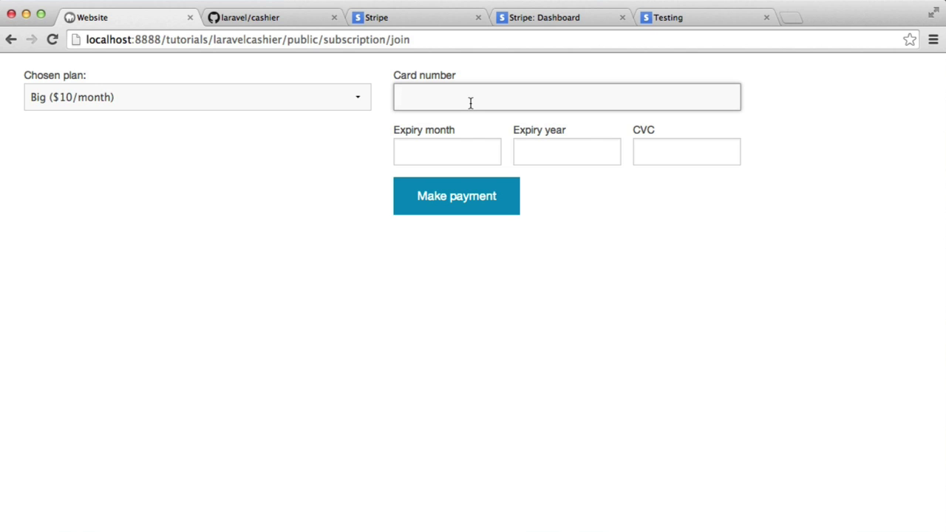
pyautogui.click(679, 25)
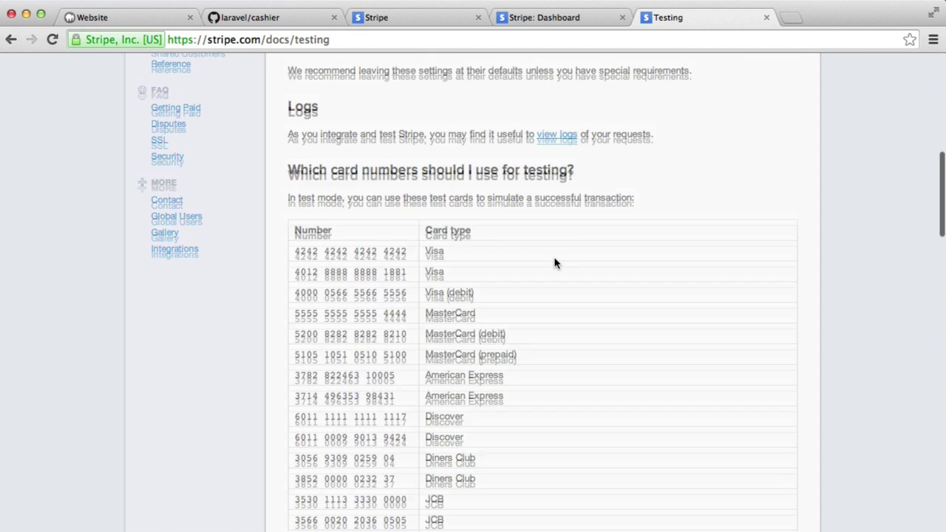
pyautogui.scroll(-3, 555, 262)
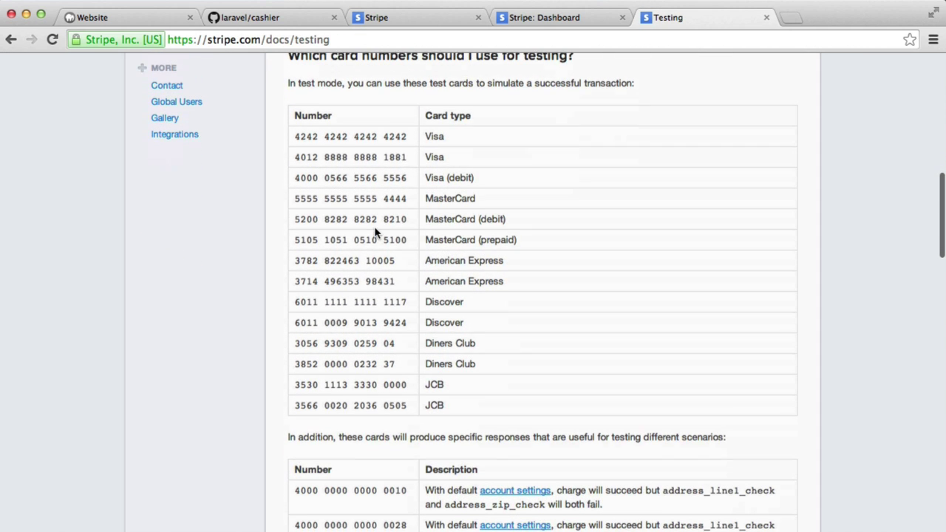
pyautogui.scroll(1, 375, 232)
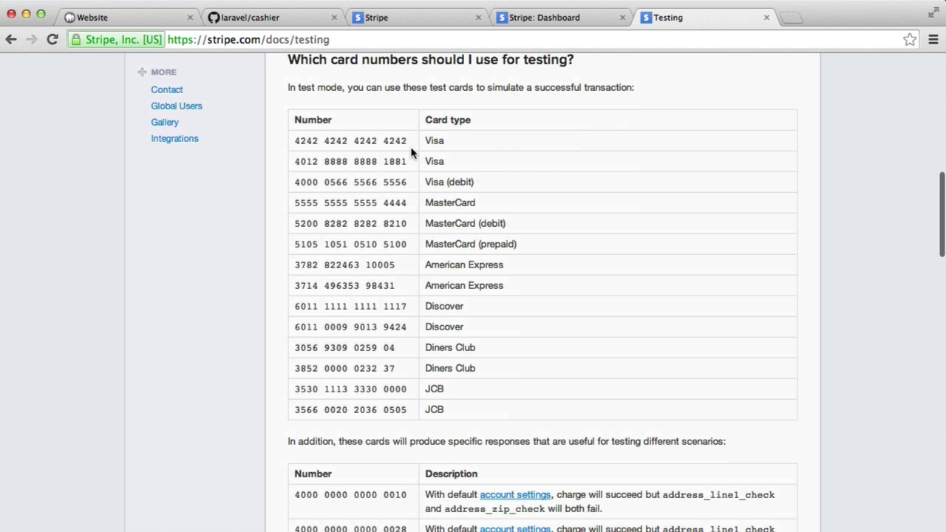
pyautogui.moveTo(295, 141); pyautogui.dragTo(413, 141)
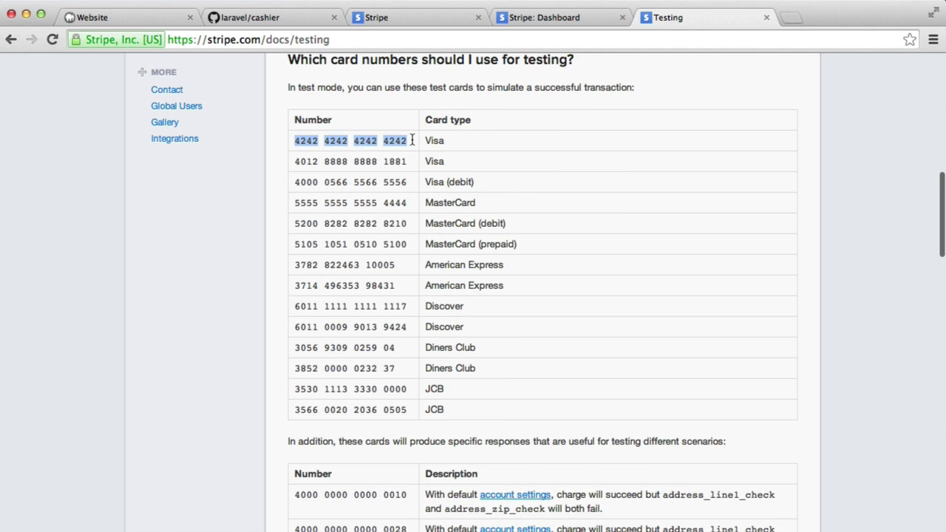
# Paste the 4242 test card number and attempt payment, revealing the expiration-year error
pyautogui.click(135, 20)
pyautogui.click(441, 97)
pyautogui.hotkey('ctrl', 'v')
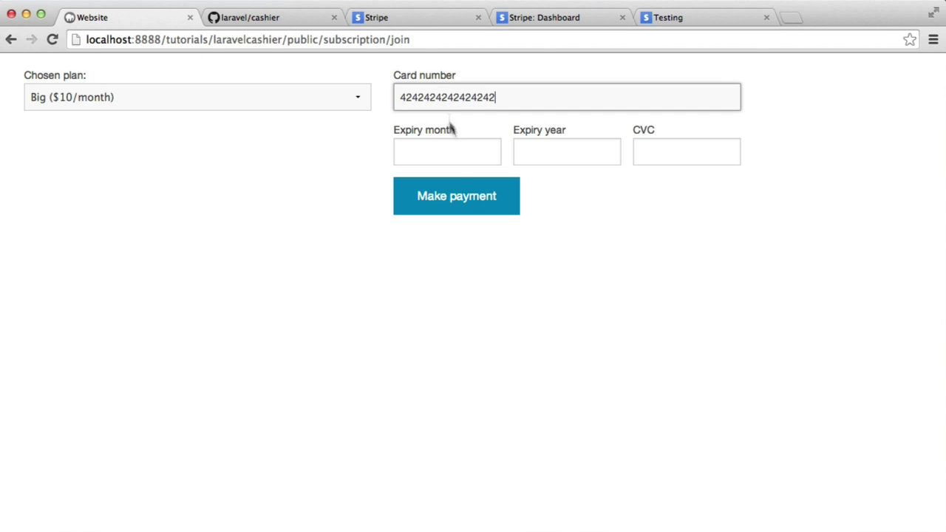
pyautogui.click(469, 211)
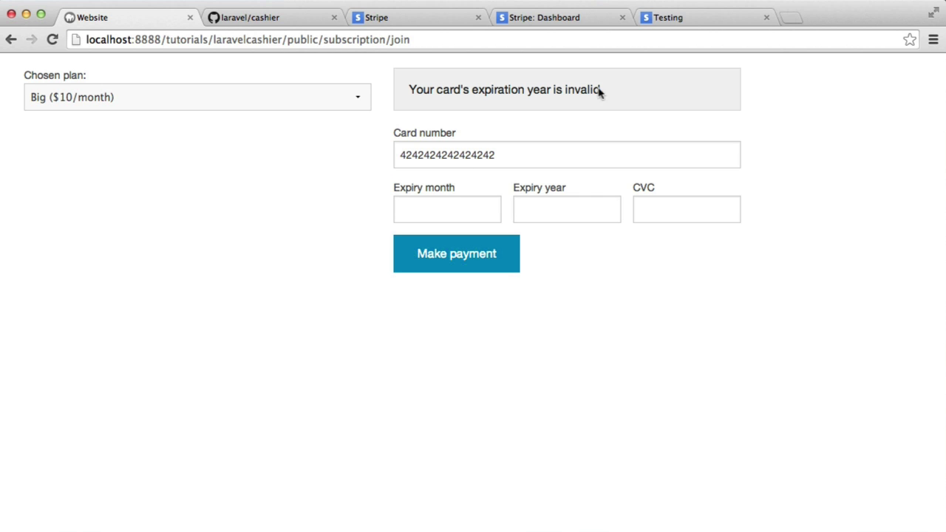
pyautogui.click(455, 208)
pyautogui.click(543, 205)
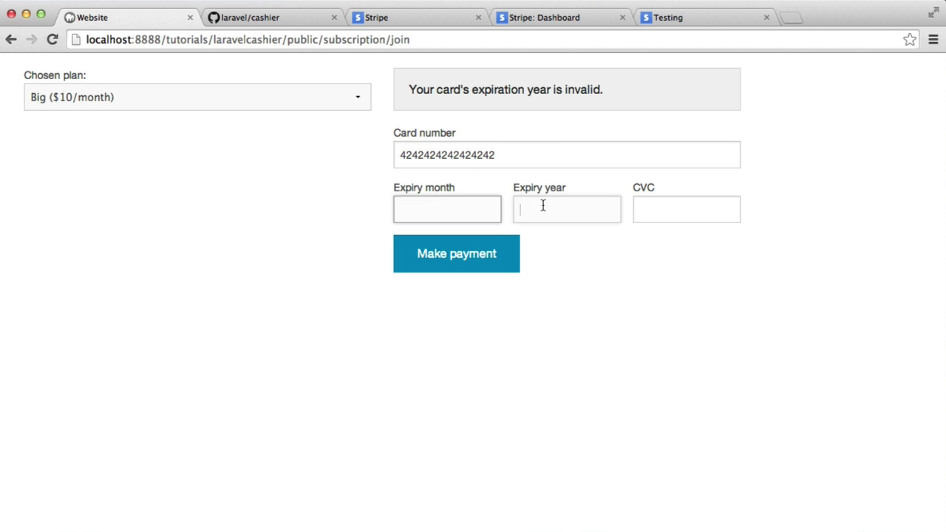
pyautogui.click(473, 211)
pyautogui.click(686, 222)
pyautogui.click(452, 207)
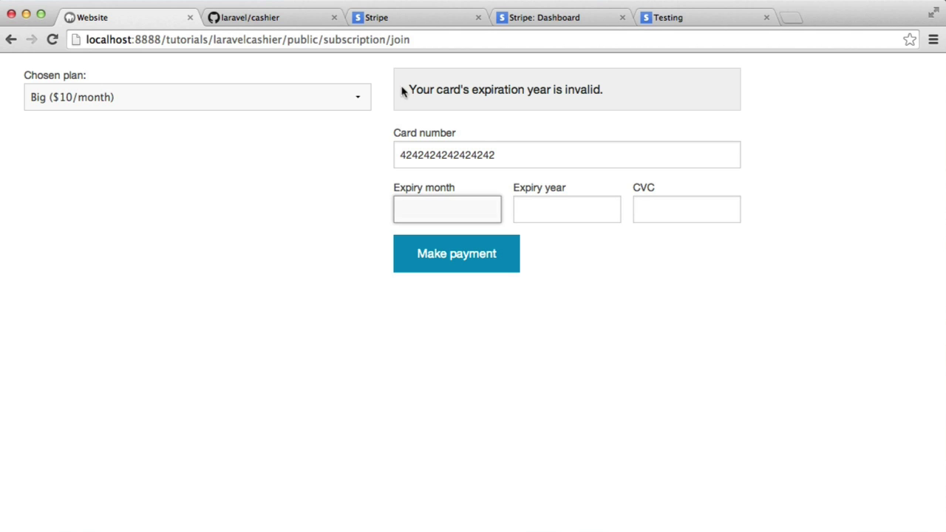
pyautogui.moveTo(401, 91); pyautogui.dragTo(714, 99)
pyautogui.click(715, 99)
# Enter expiry 01/20 and CVC 123, then submit payment for the Big plan
pyautogui.click(436, 215)
pyautogui.write('01')
pyautogui.press('Tab')
pyautogui.write('20')
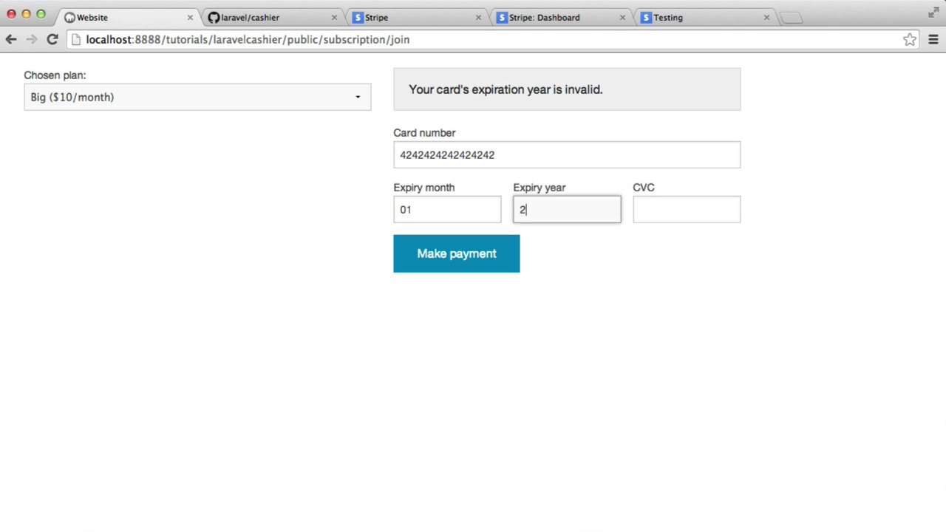
pyautogui.press('Tab')
pyautogui.write('123')
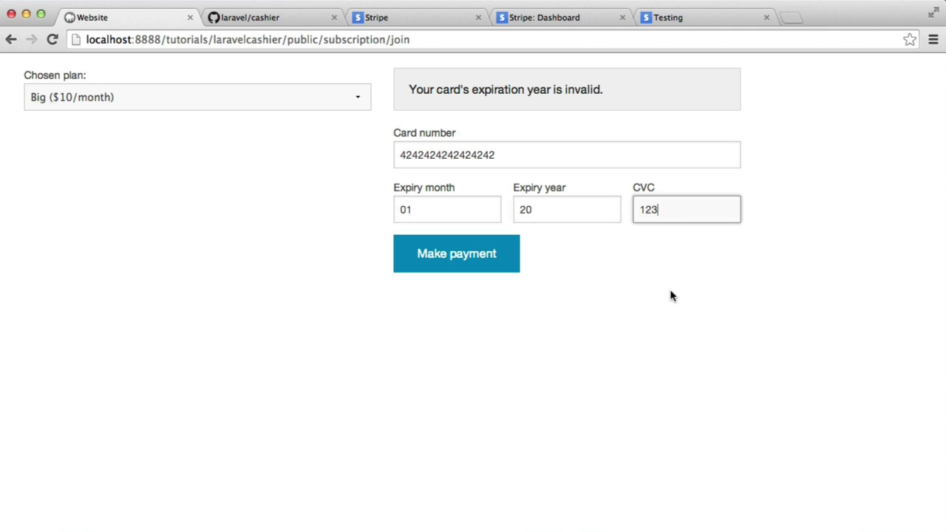
pyautogui.click(497, 255)
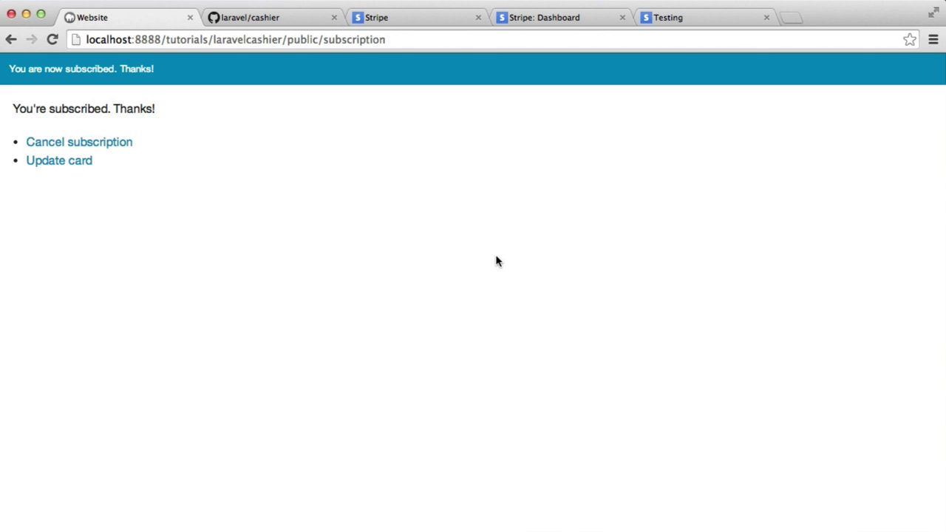
# Highlight the 'You're subscribed. Thanks!' confirmation, then reload the page
pyautogui.moveTo(6, 68); pyautogui.dragTo(244, 79)
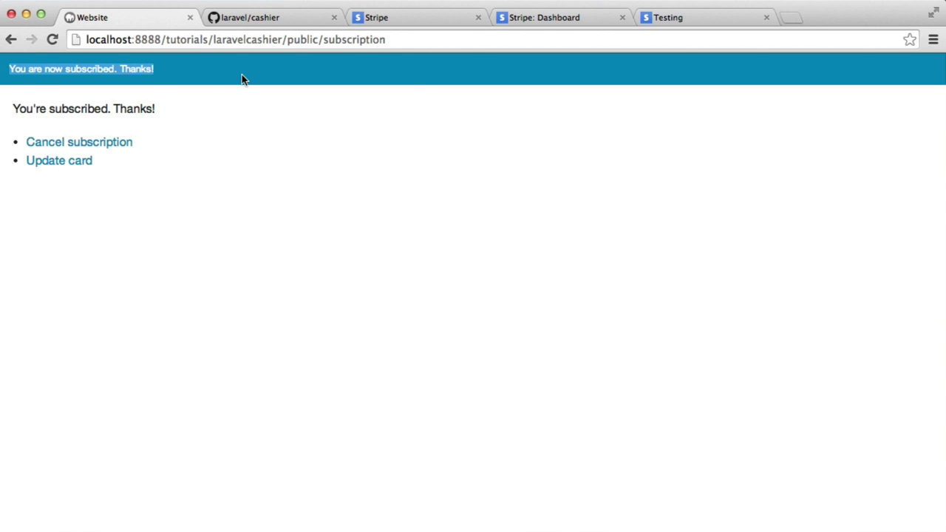
pyautogui.click(244, 79)
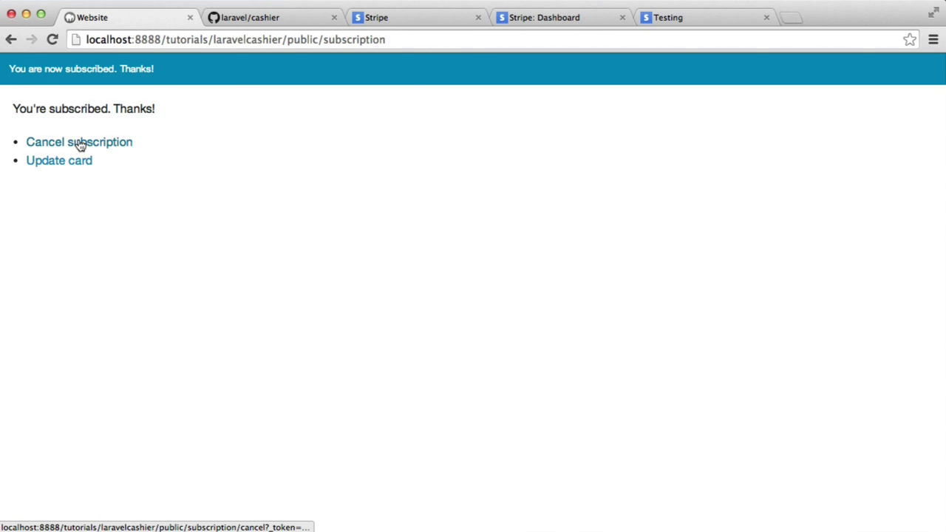
pyautogui.click(383, 39)
pyautogui.press('Return')
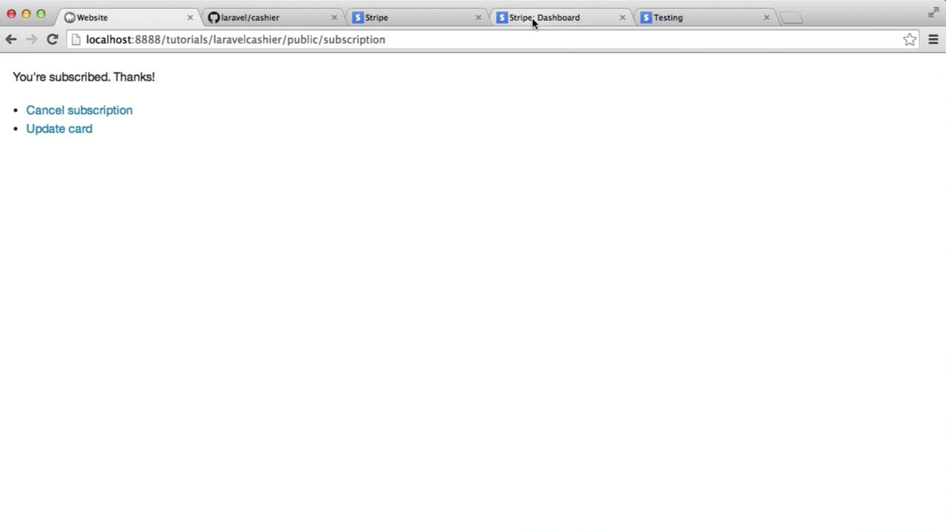
# In the Stripe Dashboard, open the new customer showing Visa ••••4242 and a $10.00 payment
pyautogui.click(533, 19)
pyautogui.click(182, 185)
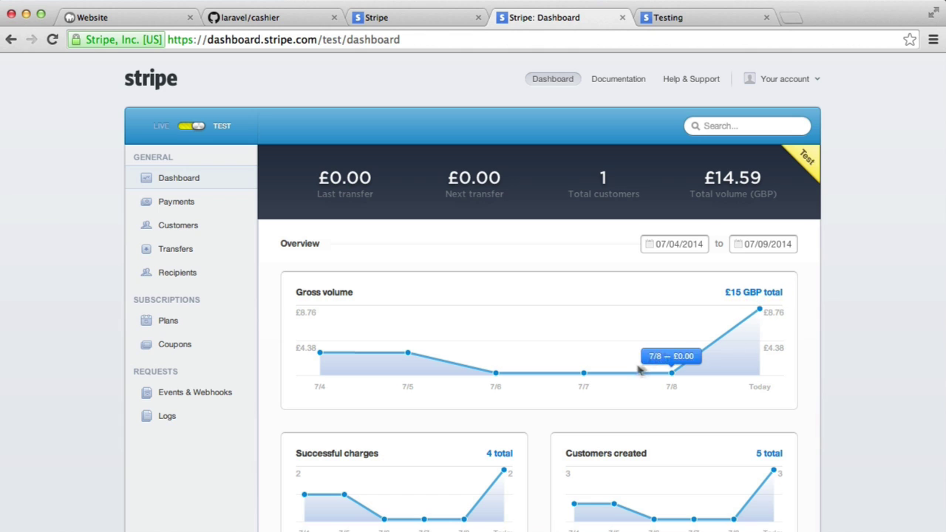
pyautogui.click(186, 207)
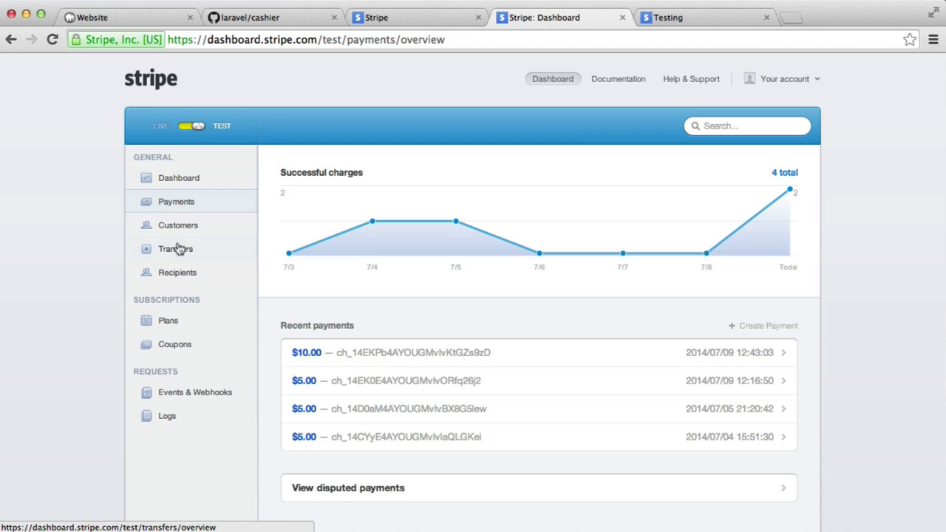
pyautogui.click(184, 225)
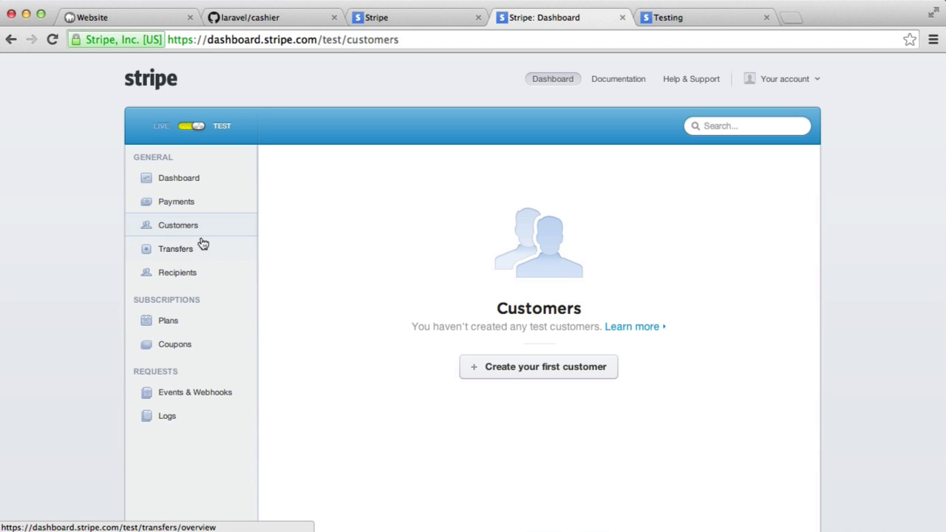
pyautogui.click(52, 39)
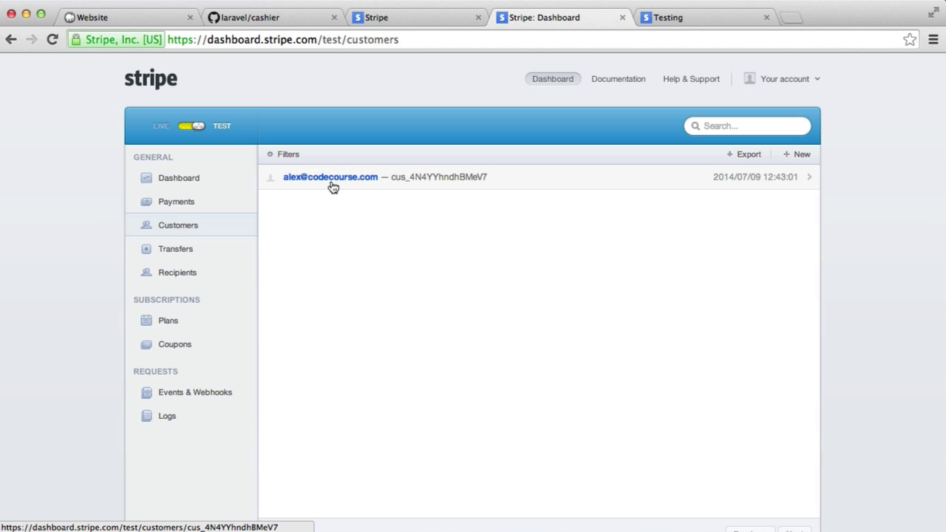
pyautogui.click(331, 184)
pyautogui.scroll(-2, 514, 325)
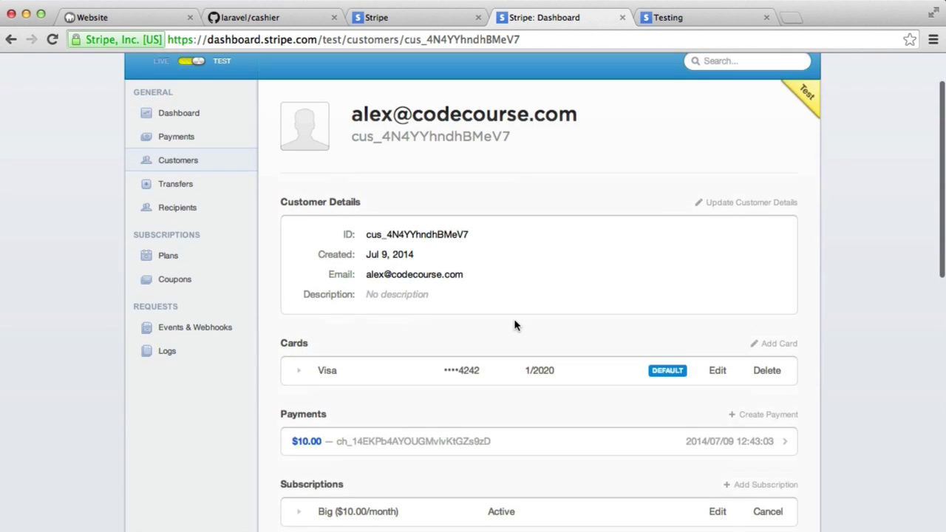
pyautogui.scroll(-5, 514, 324)
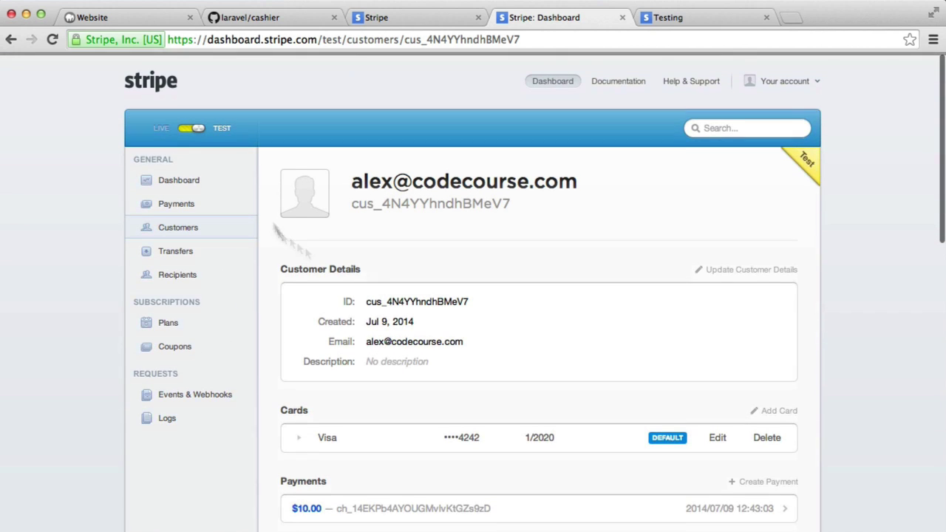
# Reload the subscription site and cancel the subscription, set to end Sat 09 Aug 2014
pyautogui.click(133, 17)
pyautogui.click(261, 39)
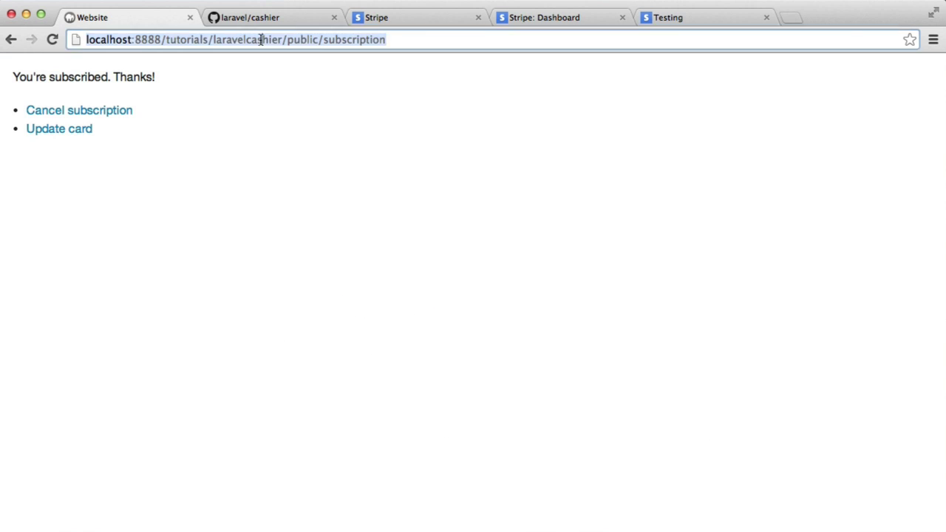
pyautogui.press('Return')
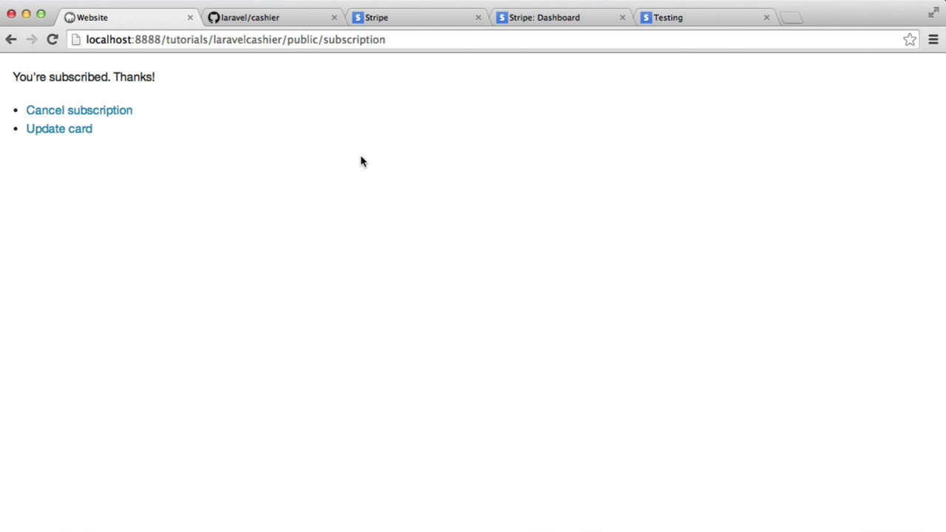
pyautogui.click(81, 116)
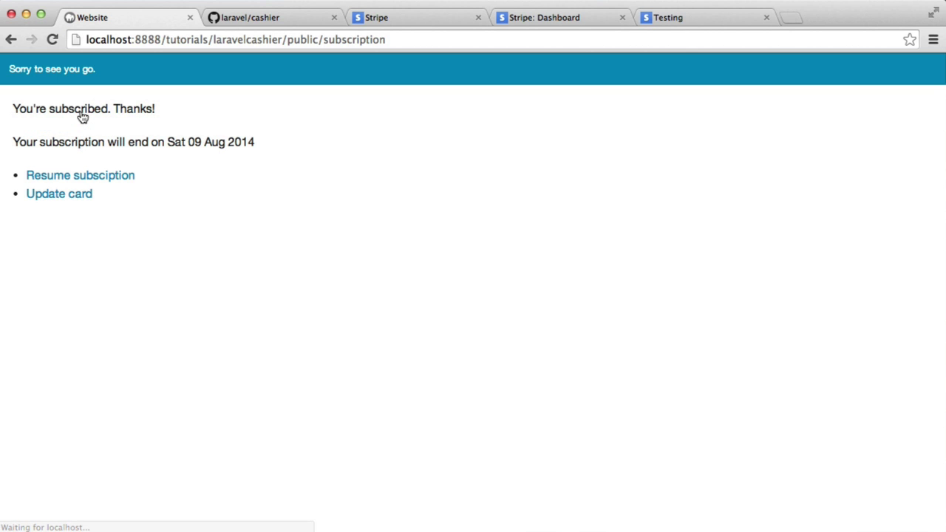
pyautogui.moveTo(179, 145); pyautogui.dragTo(304, 156)
pyautogui.click(324, 144)
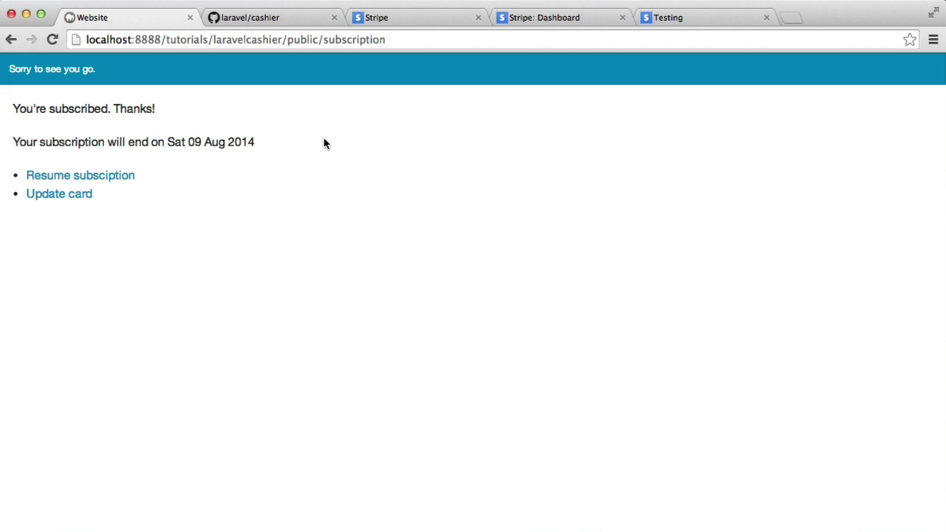
# Reload to clear the notice and highlight the Sat 09 Aug 2014 end date
pyautogui.press('super+r')
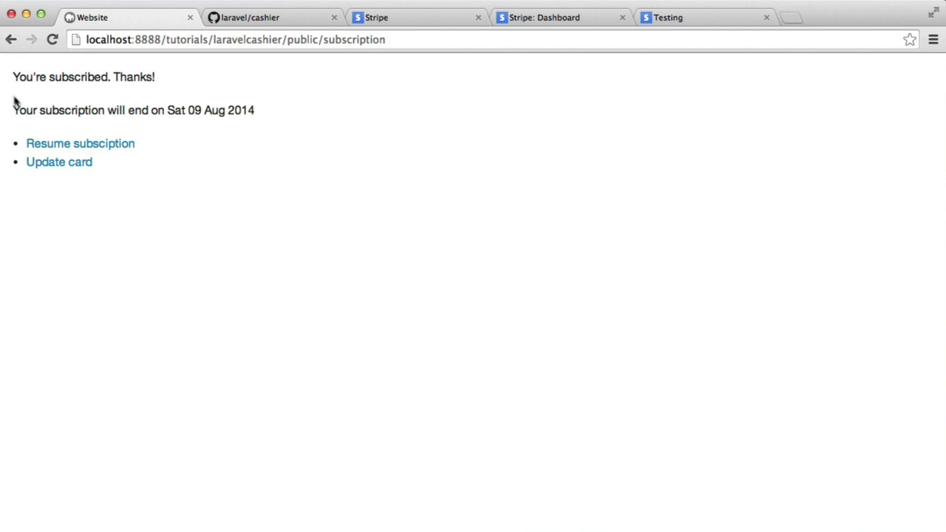
pyautogui.moveTo(8, 79); pyautogui.dragTo(281, 120)
pyautogui.click(312, 122)
pyautogui.moveTo(168, 111); pyautogui.dragTo(284, 111)
pyautogui.click(315, 111)
# Resume the cancelled subscription so the page reads 'You're subscribed. Thanks!' again
pyautogui.click(110, 150)
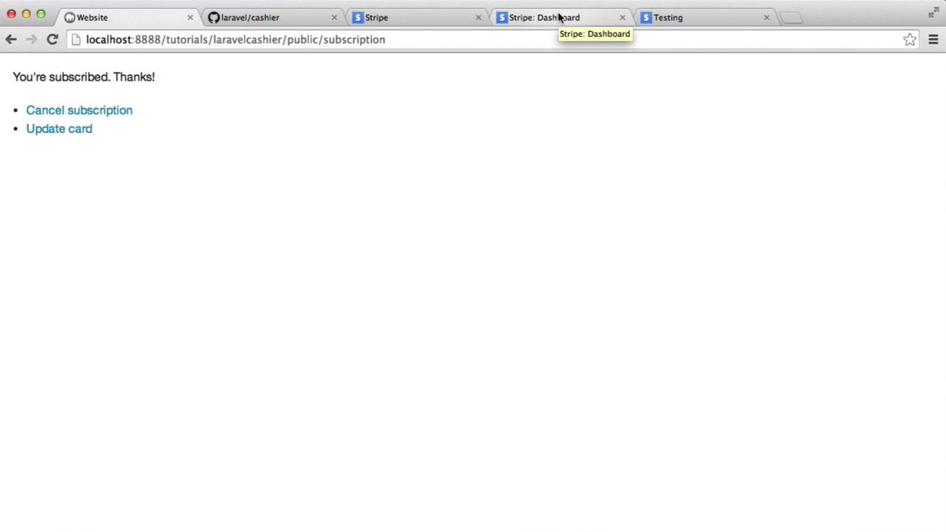
pyautogui.click(559, 17)
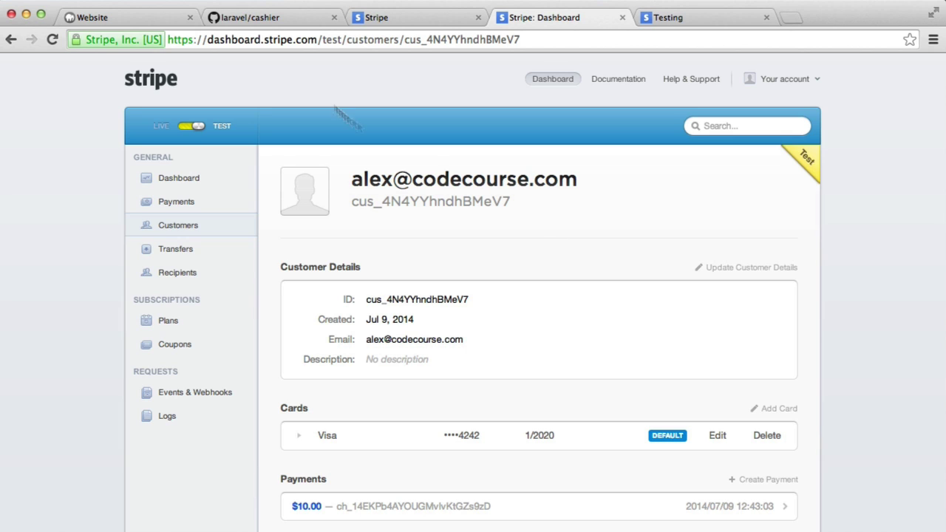
pyautogui.click(135, 20)
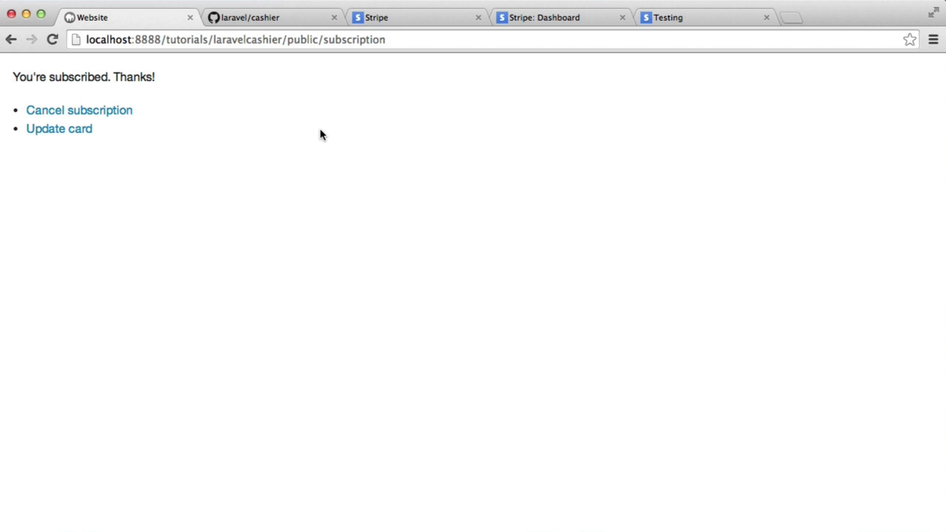
# Open the Update card form on the subscription site
pyautogui.click(252, 17)
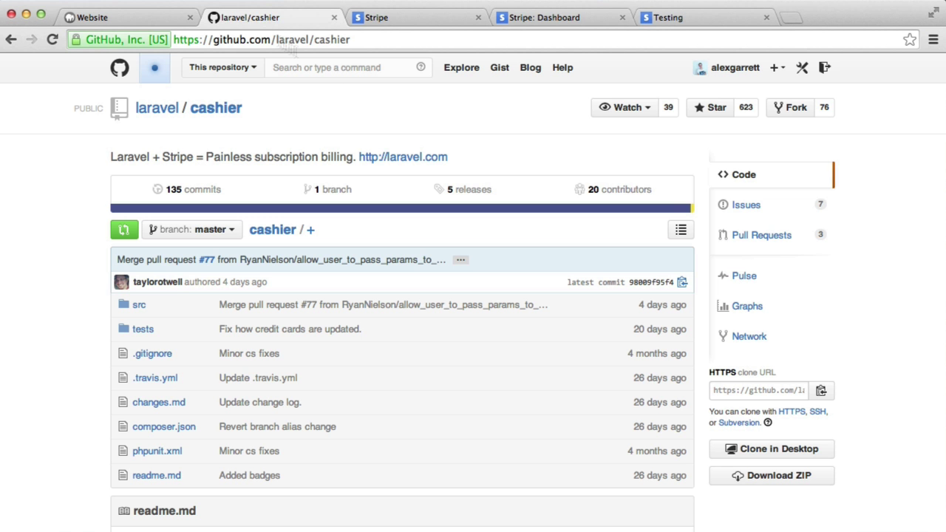
pyautogui.click(132, 21)
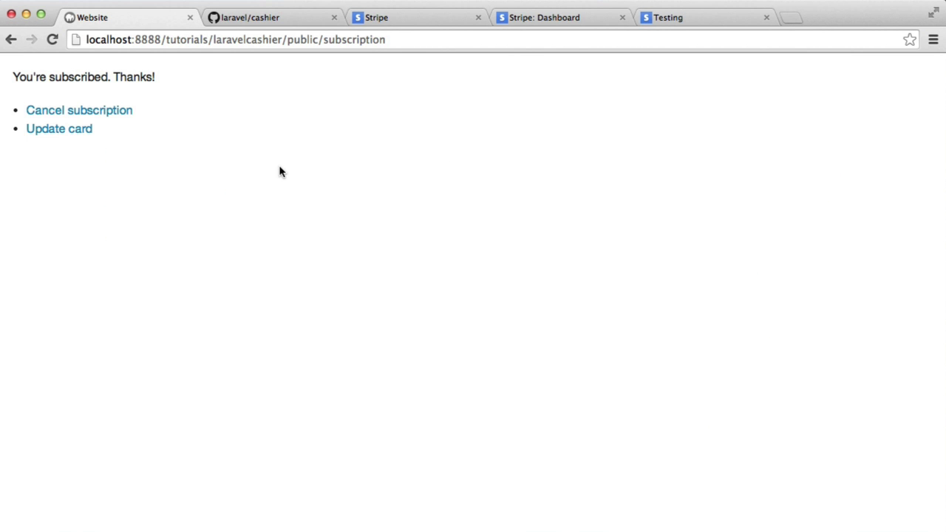
pyautogui.click(74, 135)
pyautogui.click(110, 99)
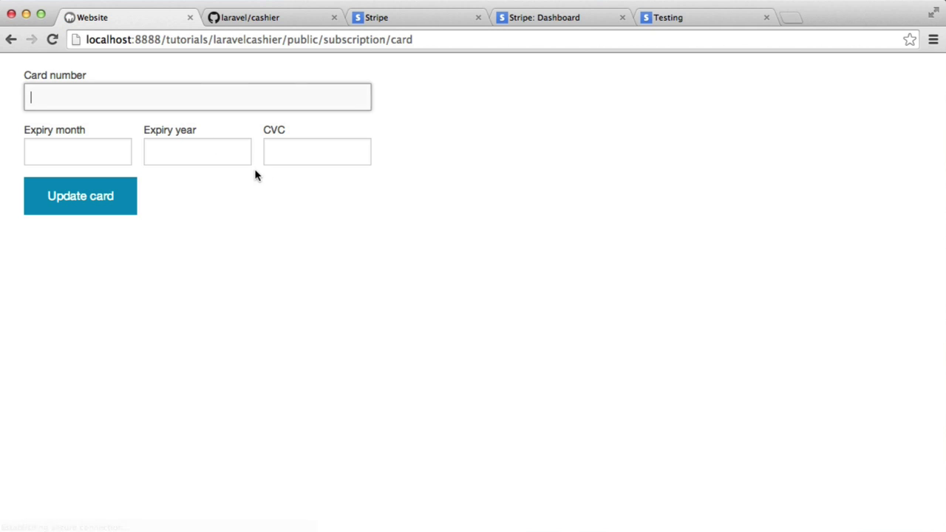
pyautogui.click(543, 18)
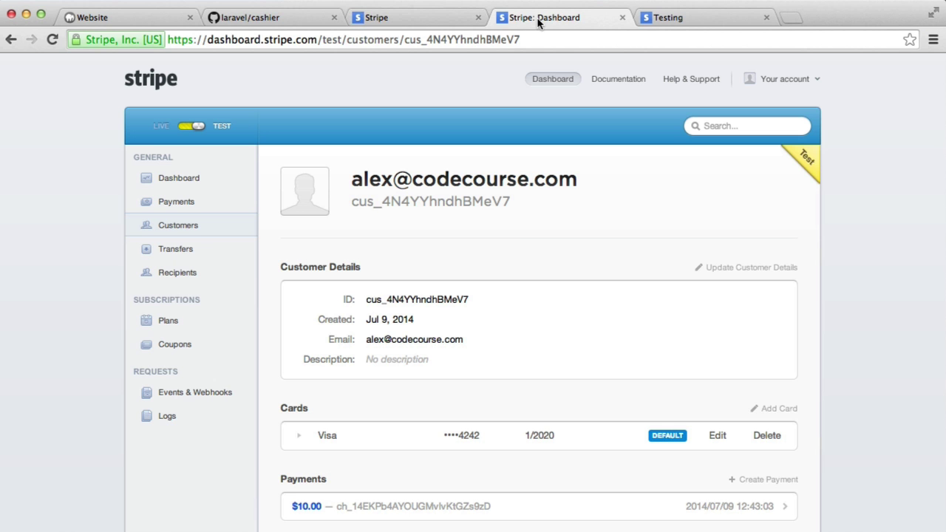
pyautogui.click(416, 23)
pyautogui.click(689, 22)
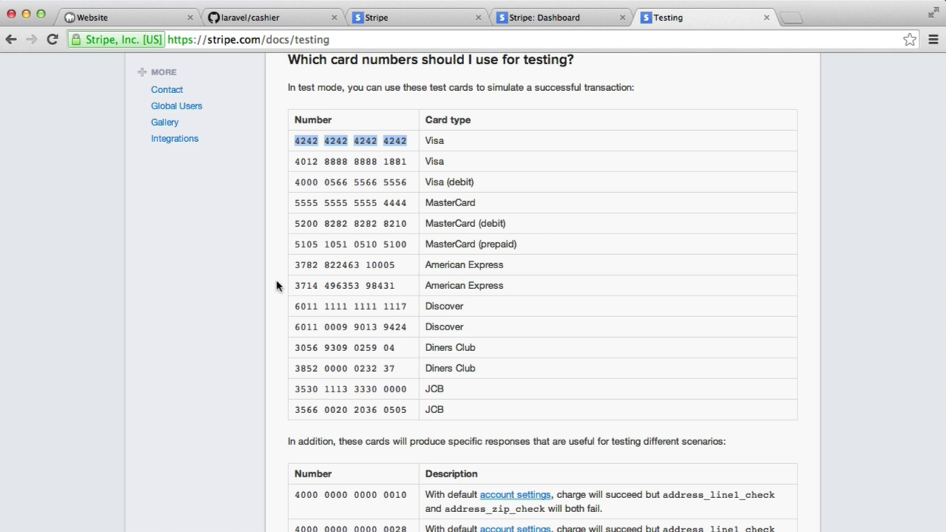
pyautogui.moveTo(294, 265); pyautogui.dragTo(398, 265)
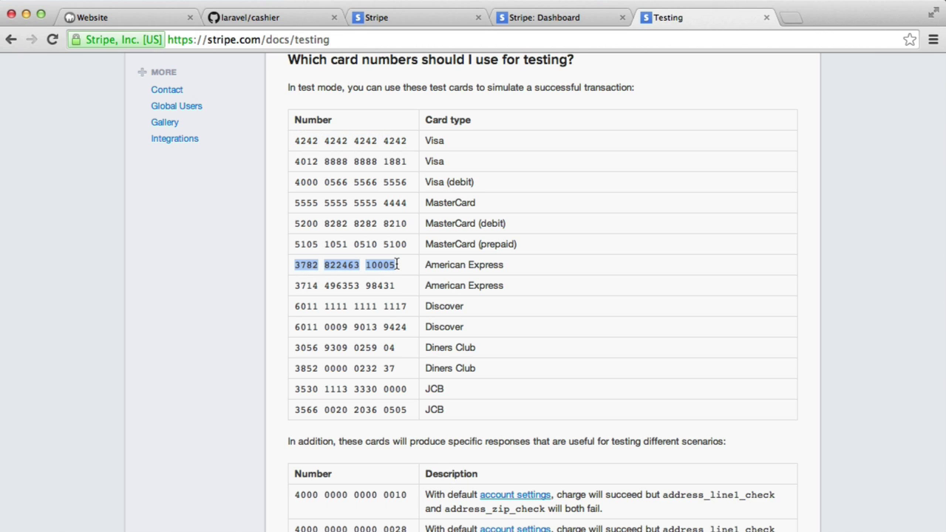
pyautogui.click(130, 17)
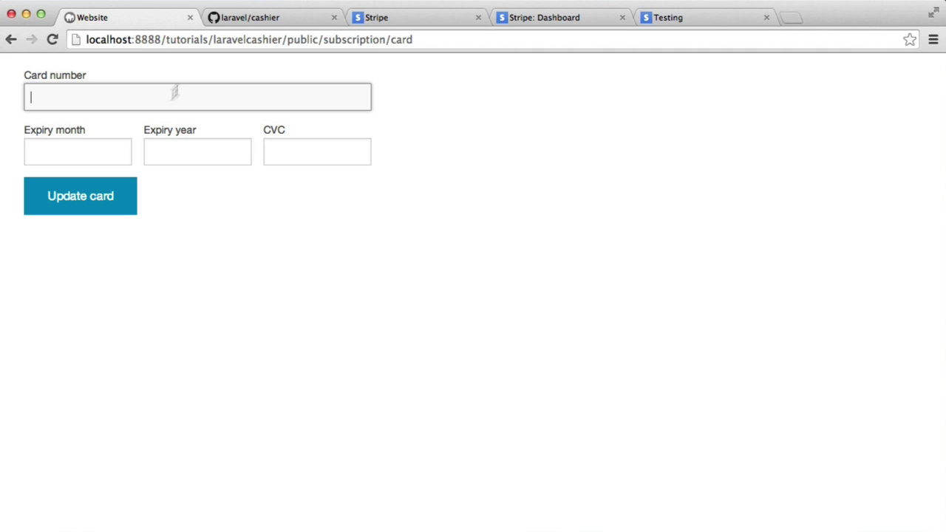
pyautogui.press('super+v')
pyautogui.press('Tab')
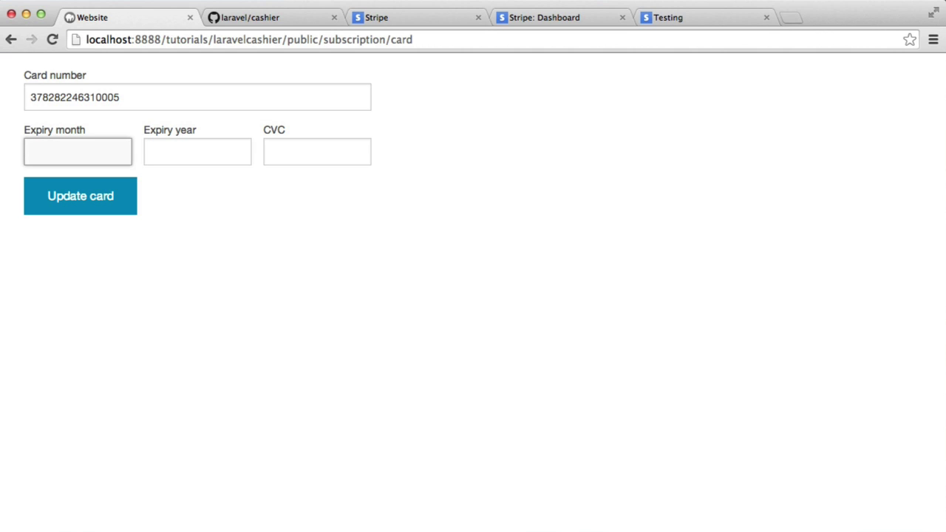
pyautogui.write('01')
pyautogui.press('Tab')
pyautogui.write('20')
pyautogui.press('Tab')
pyautogui.write('1234')
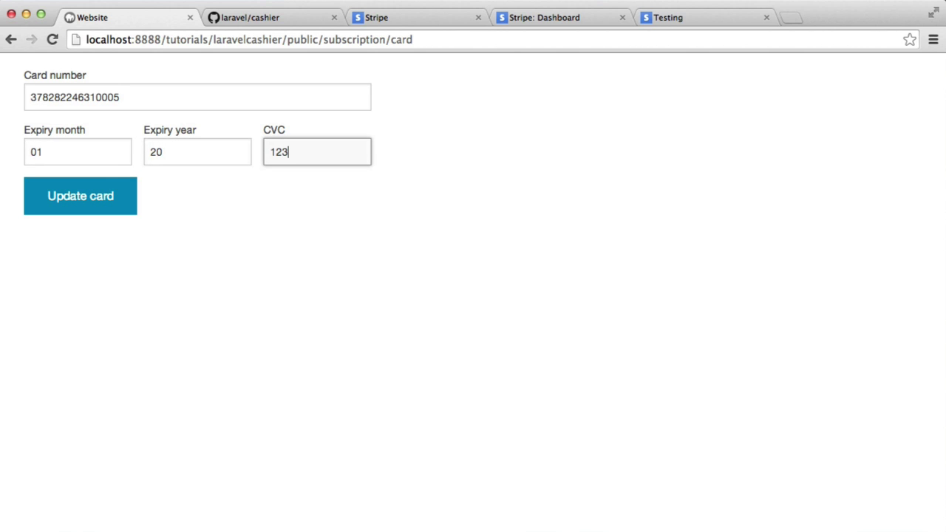
pyautogui.click(124, 190)
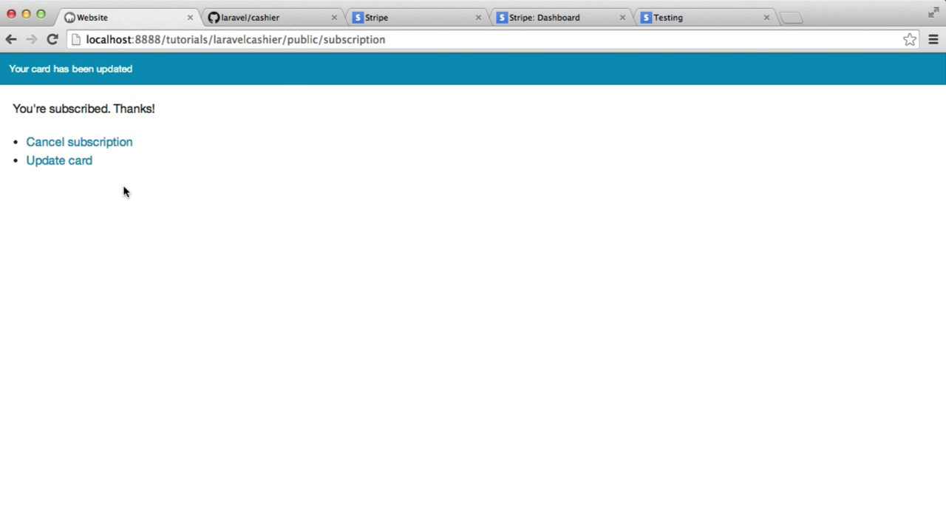
pyautogui.click(325, 39)
pyautogui.press('Return')
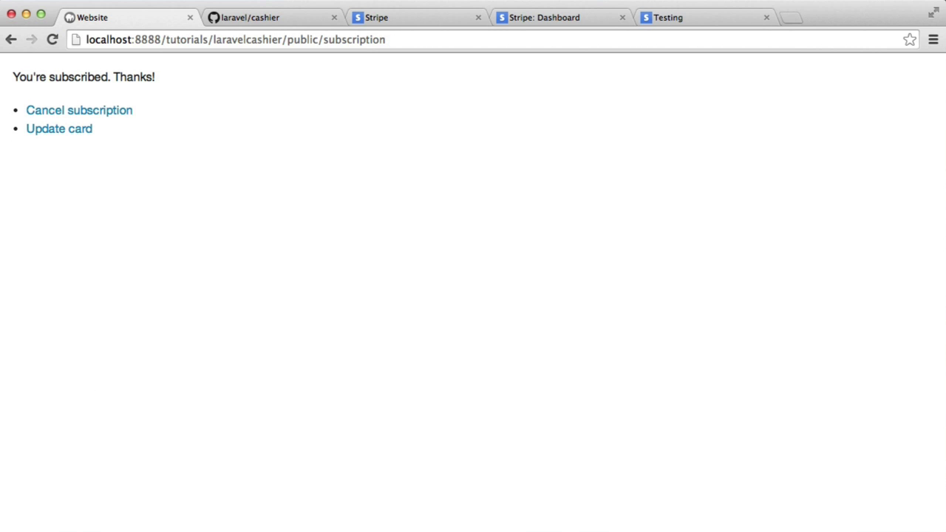
# Refresh the users table in Sequel Pro and scroll across to the Stripe columns
pyautogui.press('super+Tab')
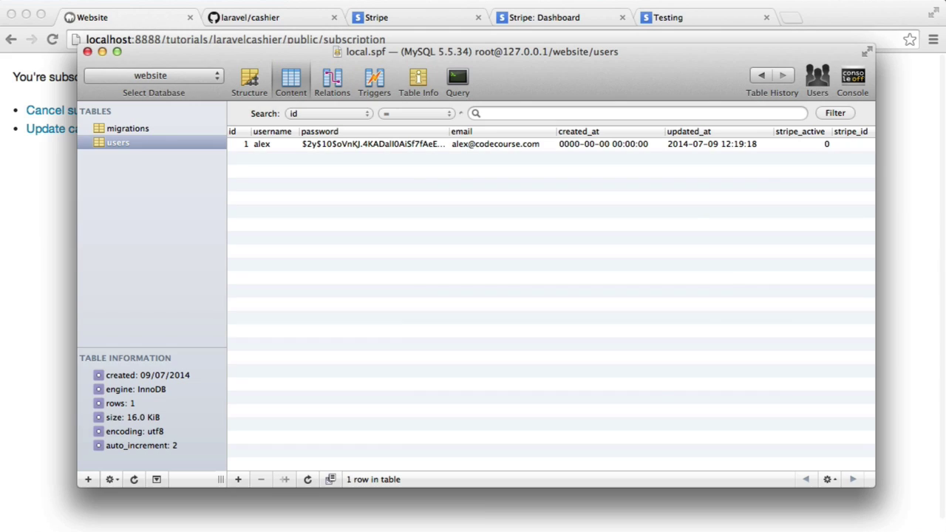
pyautogui.click(306, 479)
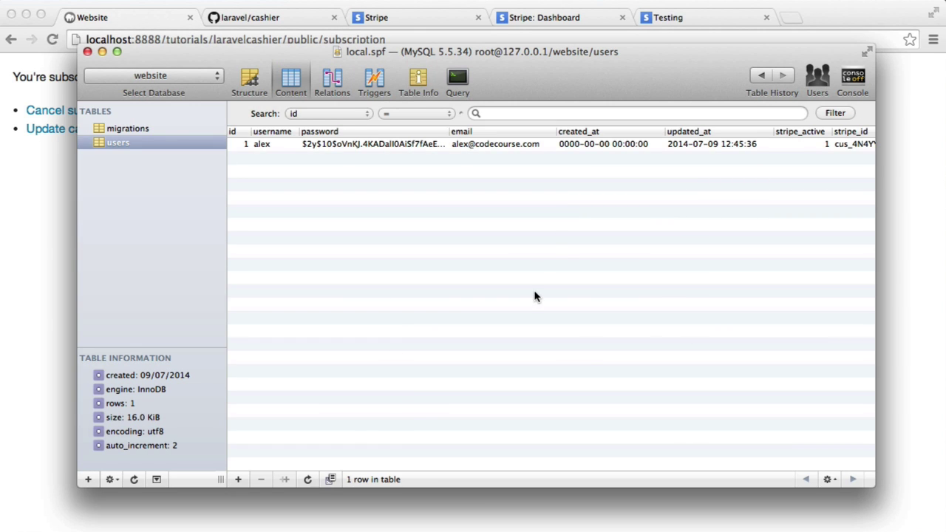
pyautogui.hscroll(5, 547, 267)
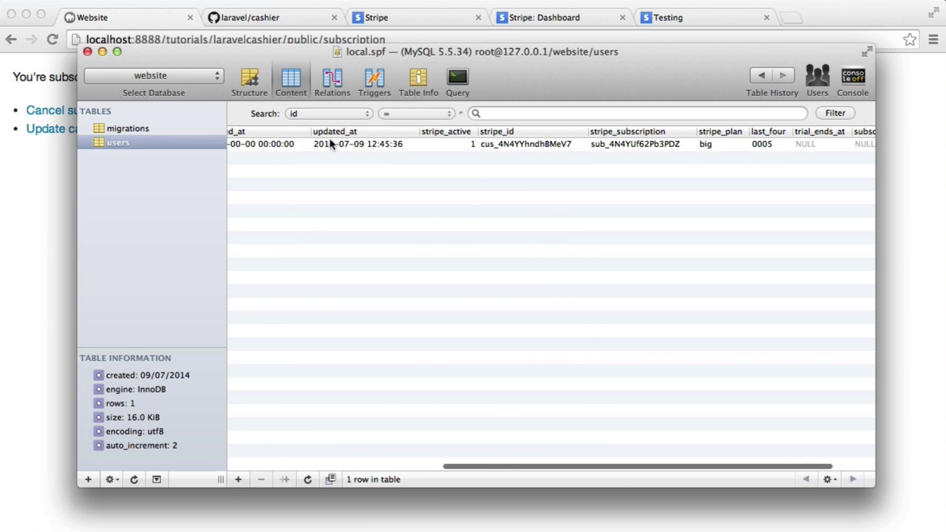
pyautogui.hscroll(3, 510, 148)
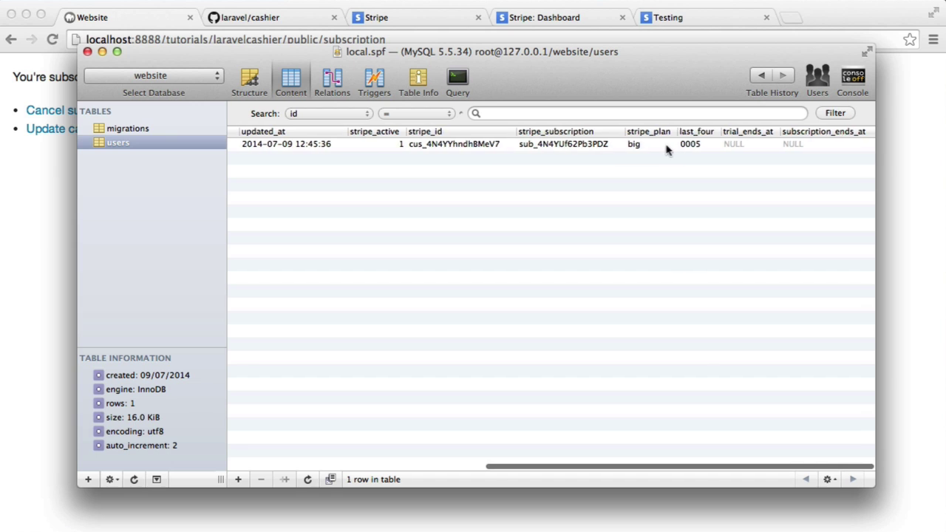
pyautogui.hscroll(-8, 475, 159)
pyautogui.hscroll(5, 743, 152)
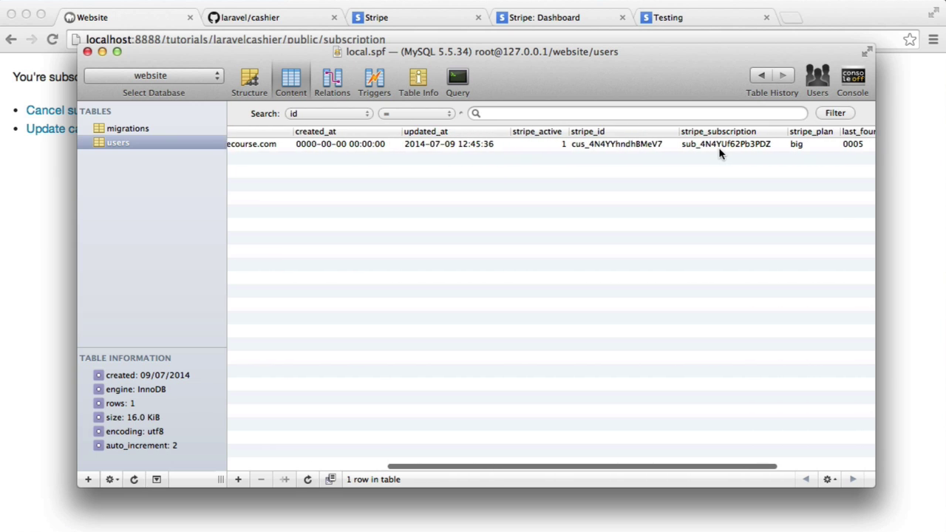
pyautogui.hscroll(2, 723, 152)
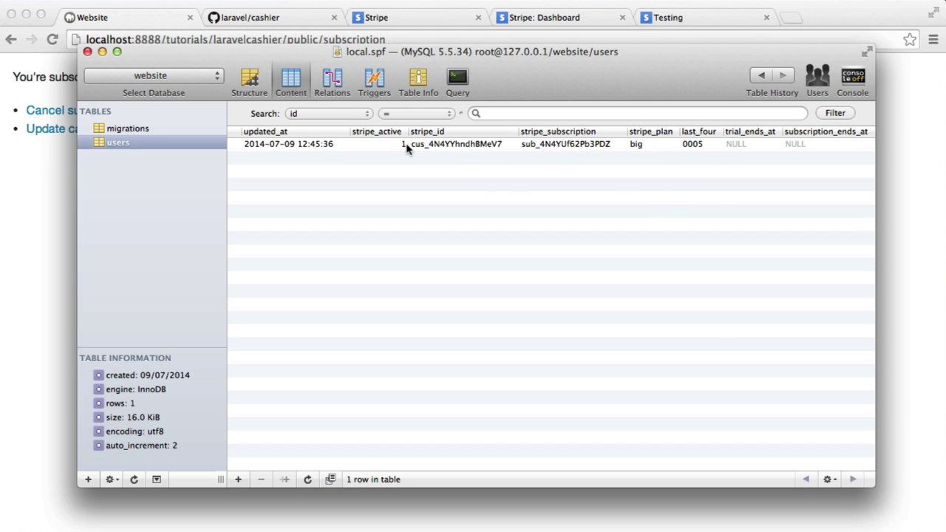
# Check the user row's last_four value 0005, then hide the database window
pyautogui.click(444, 147)
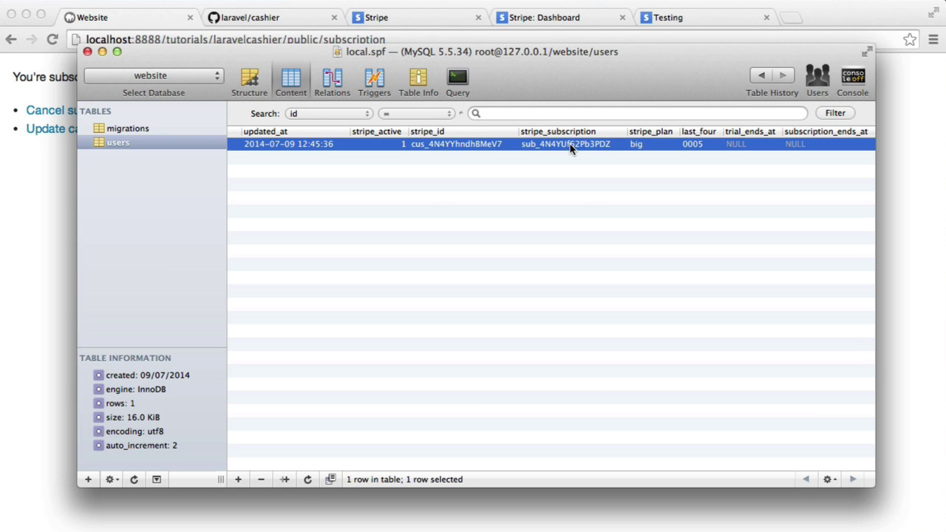
pyautogui.hscroll(2, 575, 148)
pyautogui.doubleClick(695, 145)
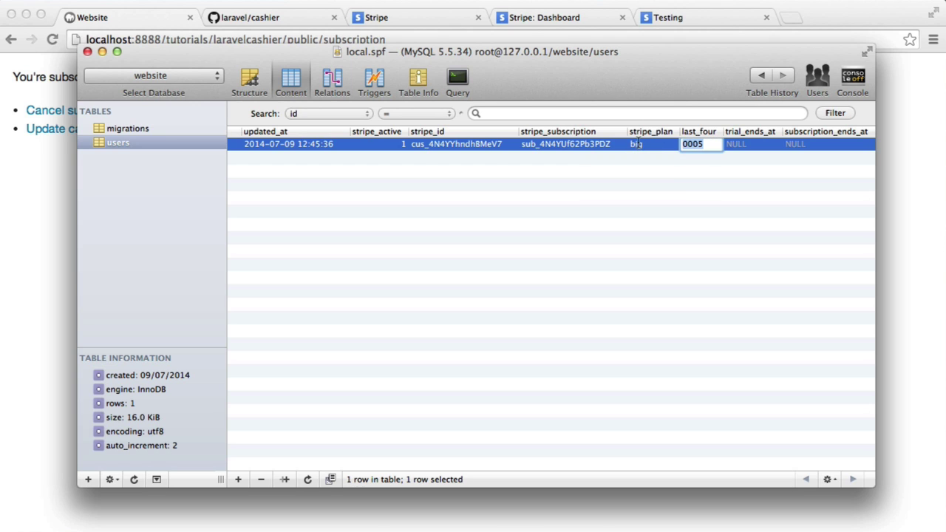
pyautogui.click(702, 190)
pyautogui.click(28, 232)
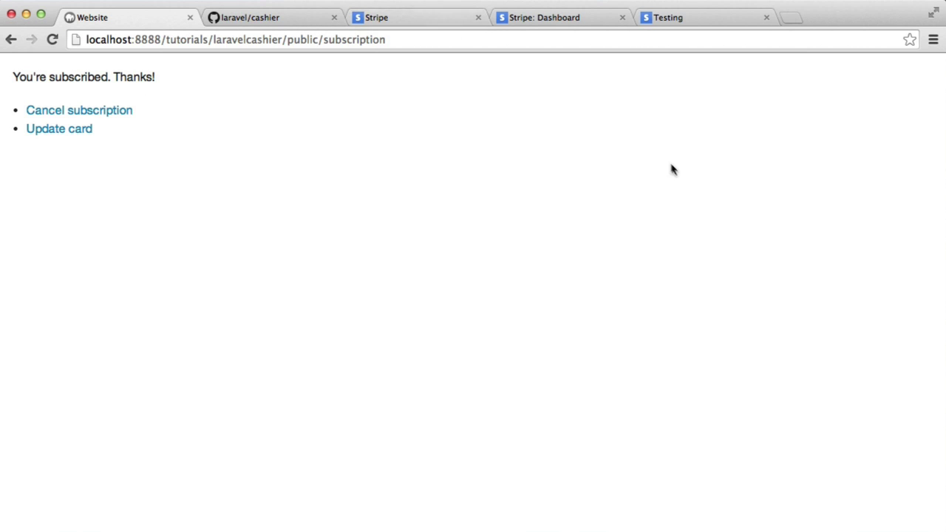
pyautogui.click(238, 13)
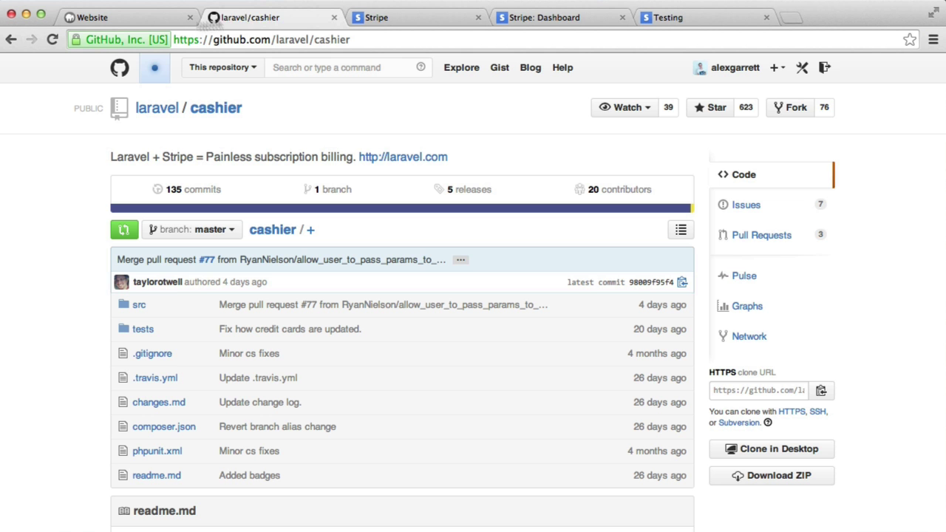
pyautogui.click(61, 13)
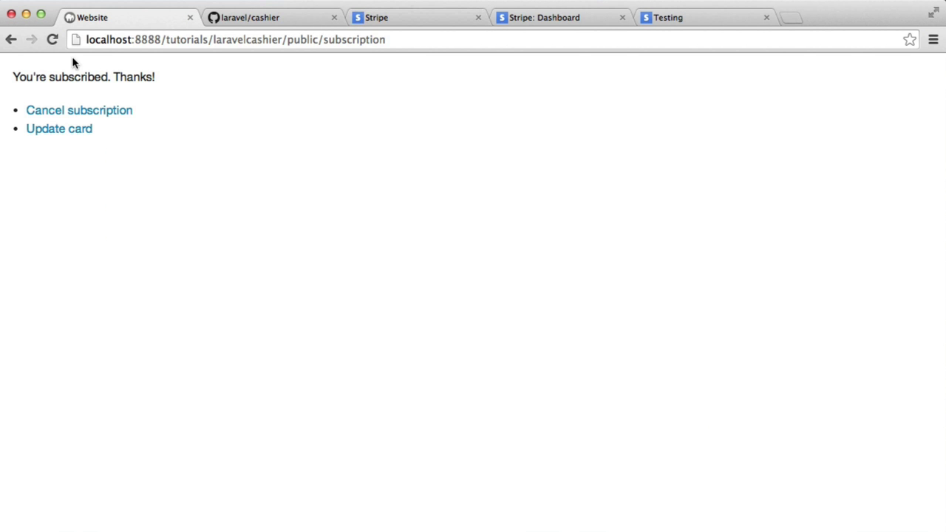